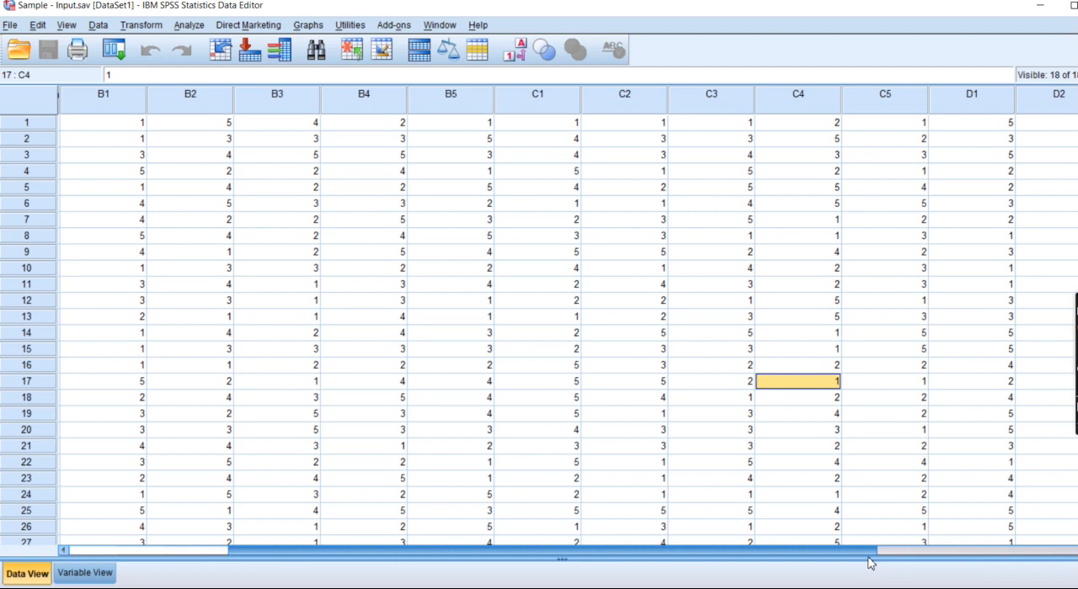
# Look through the survey dataset's rows and its variable columns across to D5.
pyautogui.moveTo(869, 563); pyautogui.dragTo(998, 561)
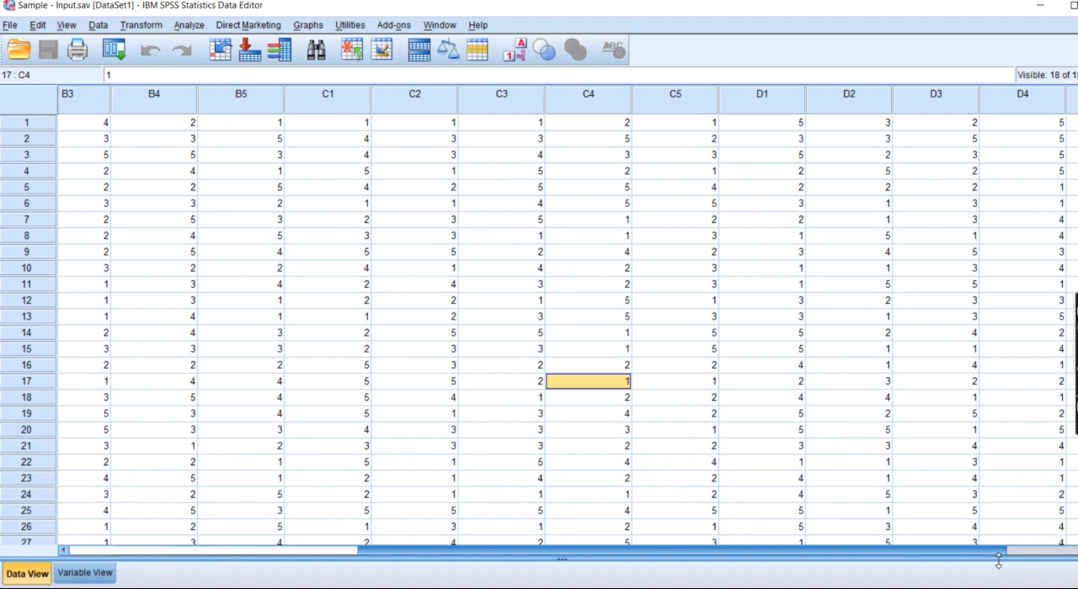
pyautogui.moveTo(997, 562); pyautogui.dragTo(997, 561)
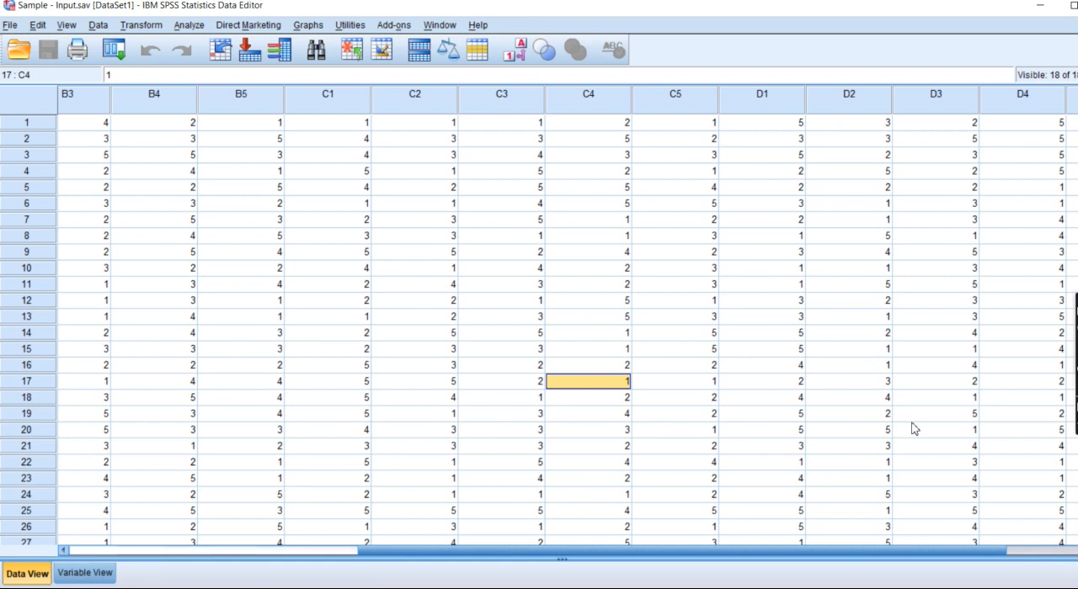
pyautogui.scroll(-8, 915, 429)
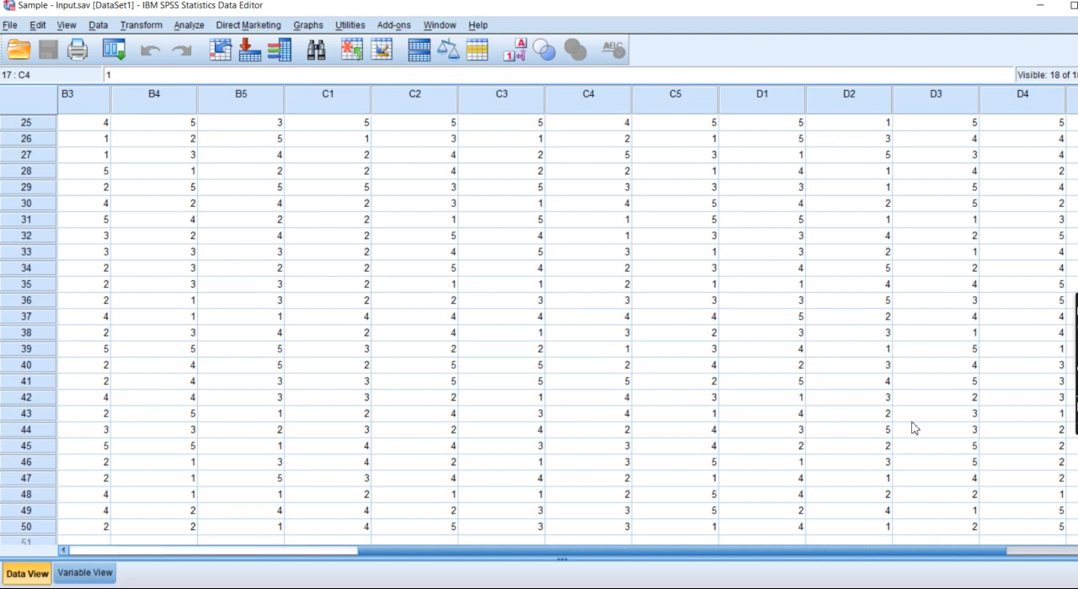
pyautogui.scroll(-3, 914, 429)
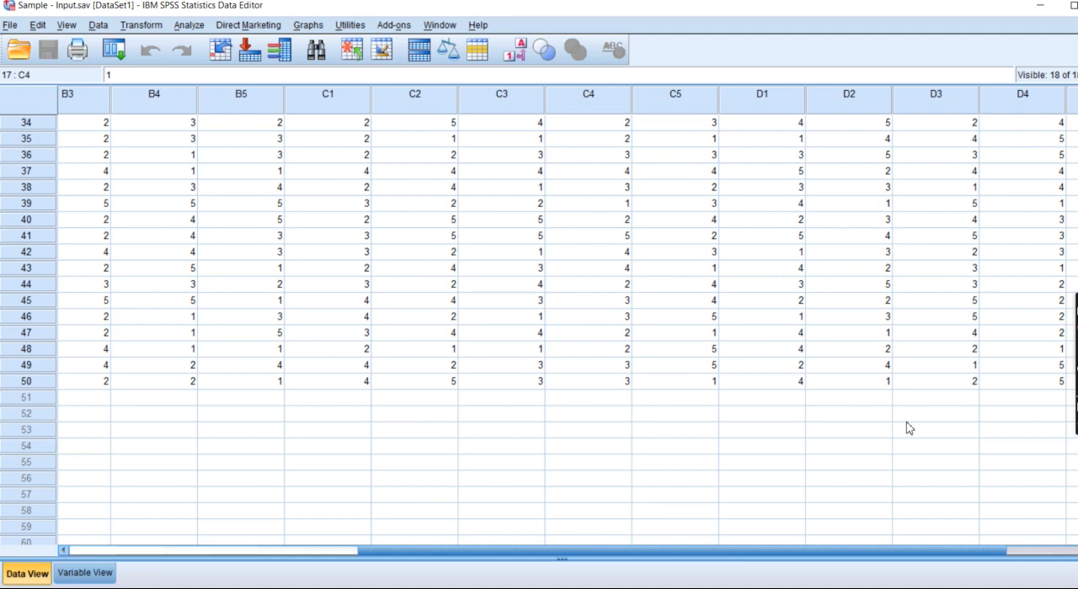
pyautogui.scroll(-3, 908, 429)
pyautogui.scroll(14, 909, 428)
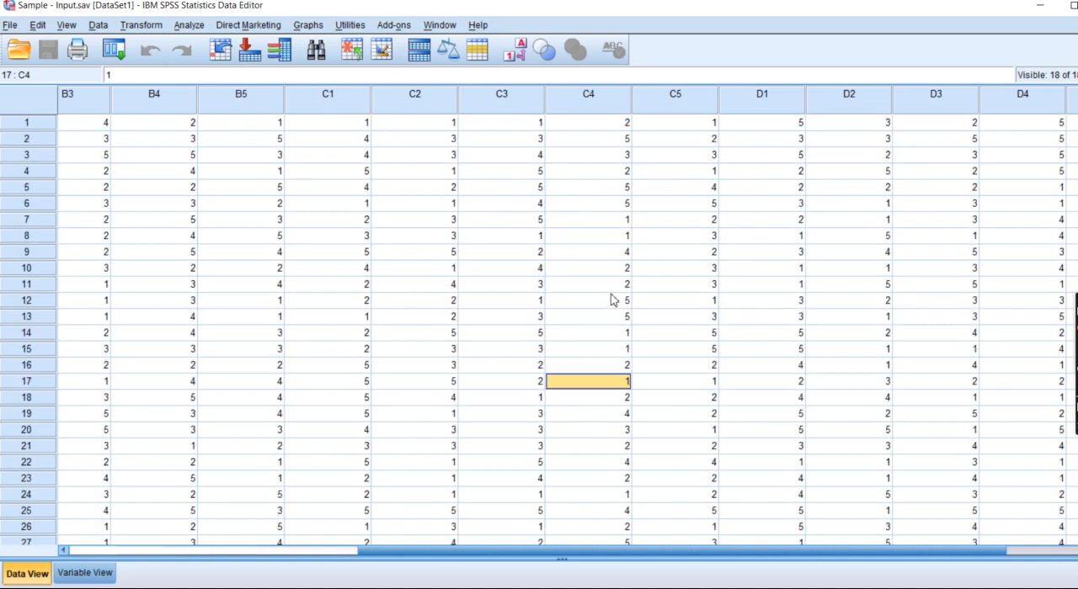
pyautogui.click(189, 25)
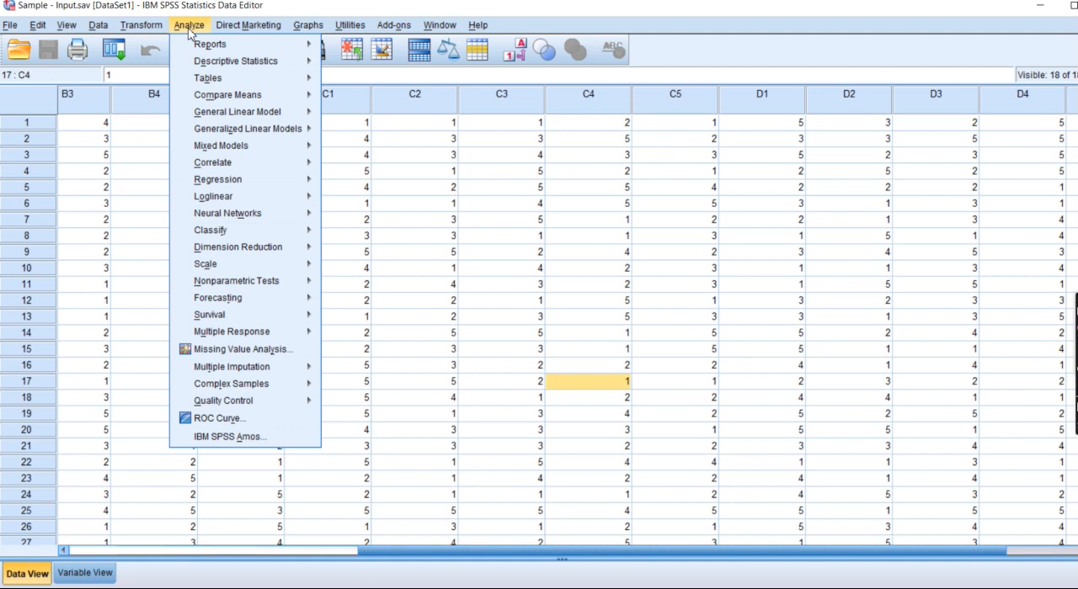
pyautogui.moveTo(286, 32)
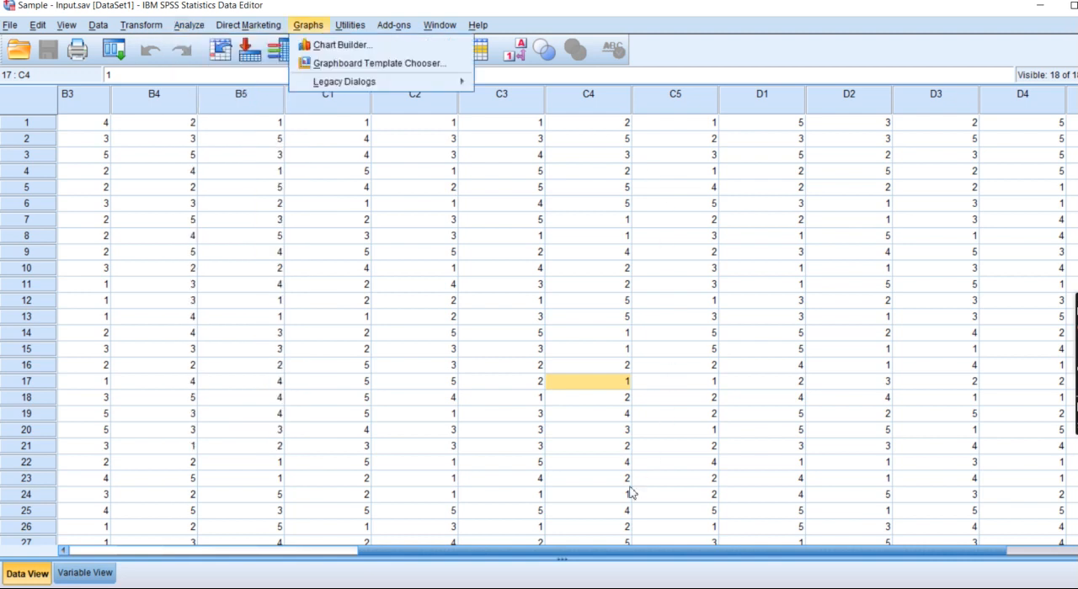
pyautogui.moveTo(613, 554); pyautogui.dragTo(751, 562)
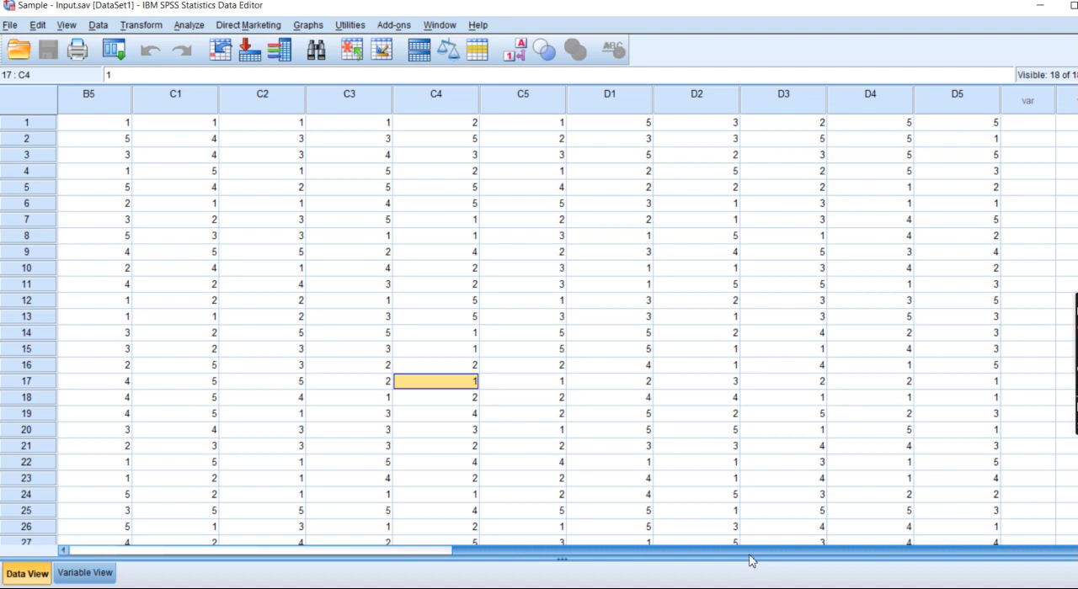
pyautogui.click(194, 27)
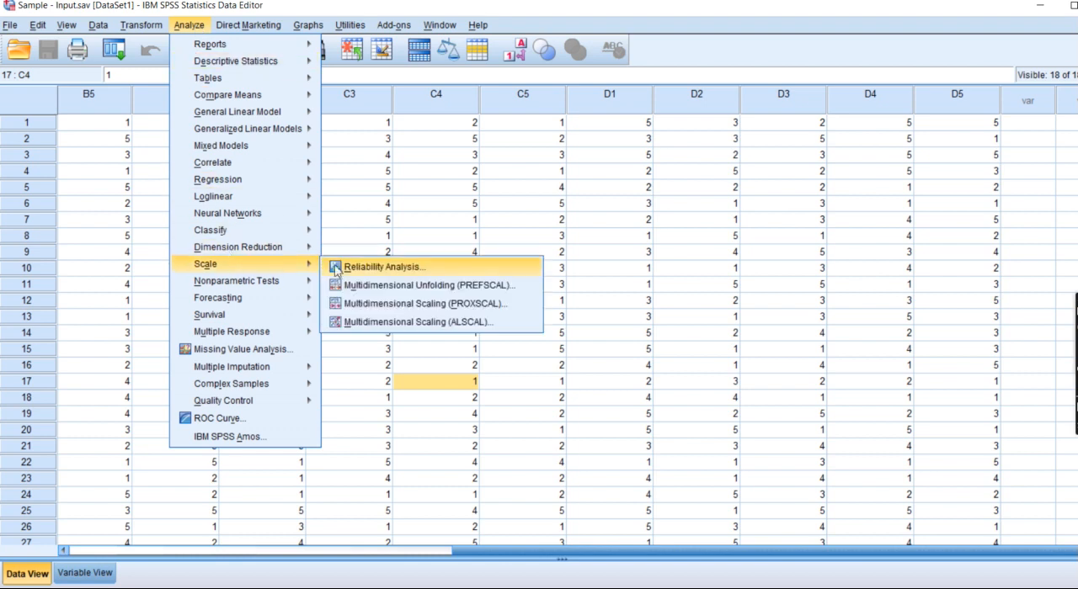
pyautogui.moveTo(296, 248)
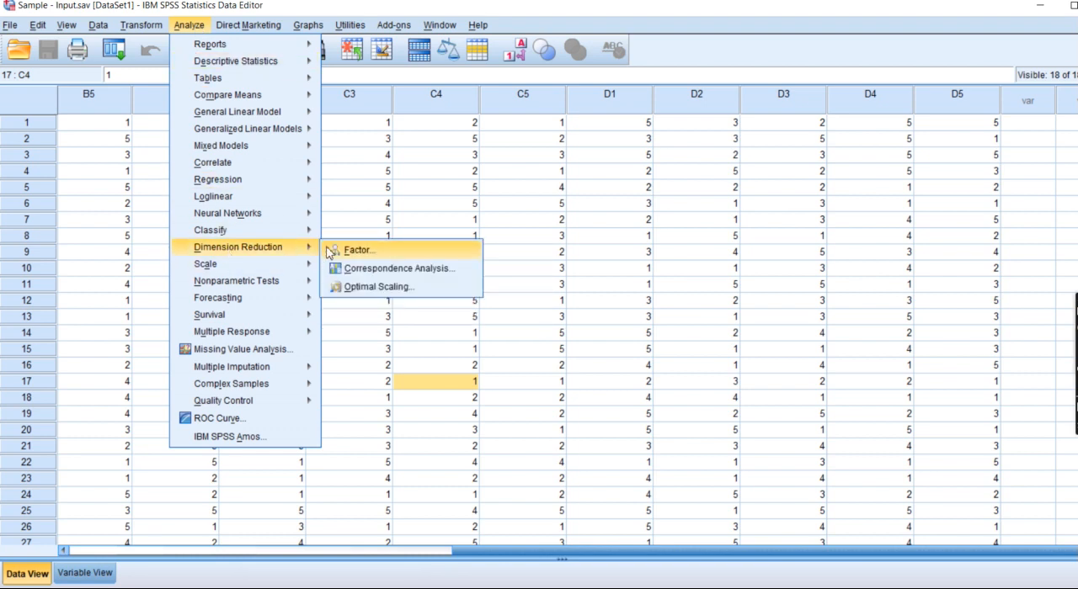
pyautogui.moveTo(293, 64)
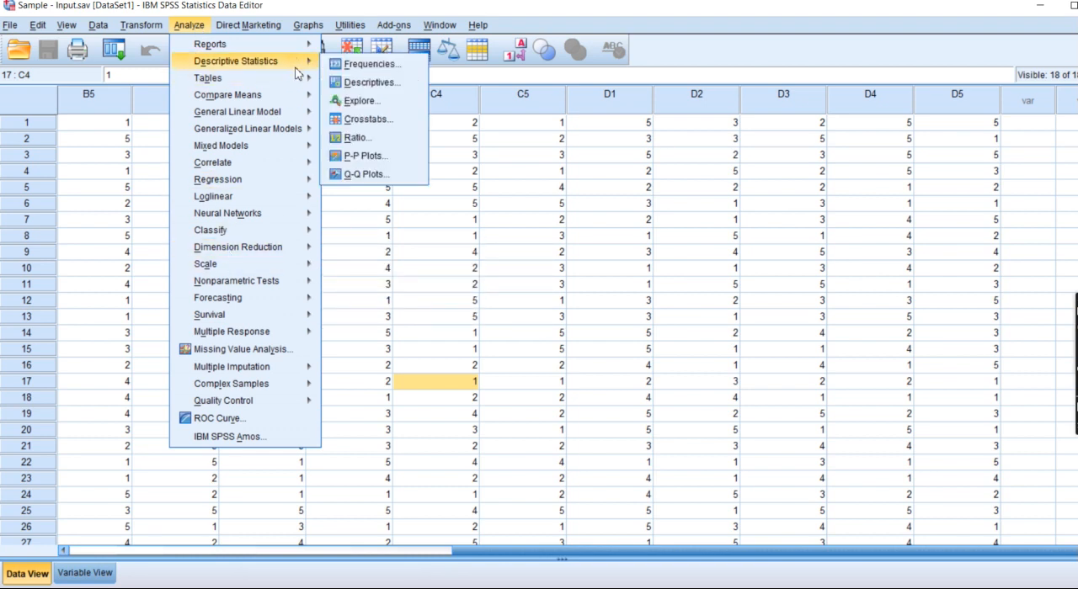
pyautogui.click(346, 83)
pyautogui.click(719, 204)
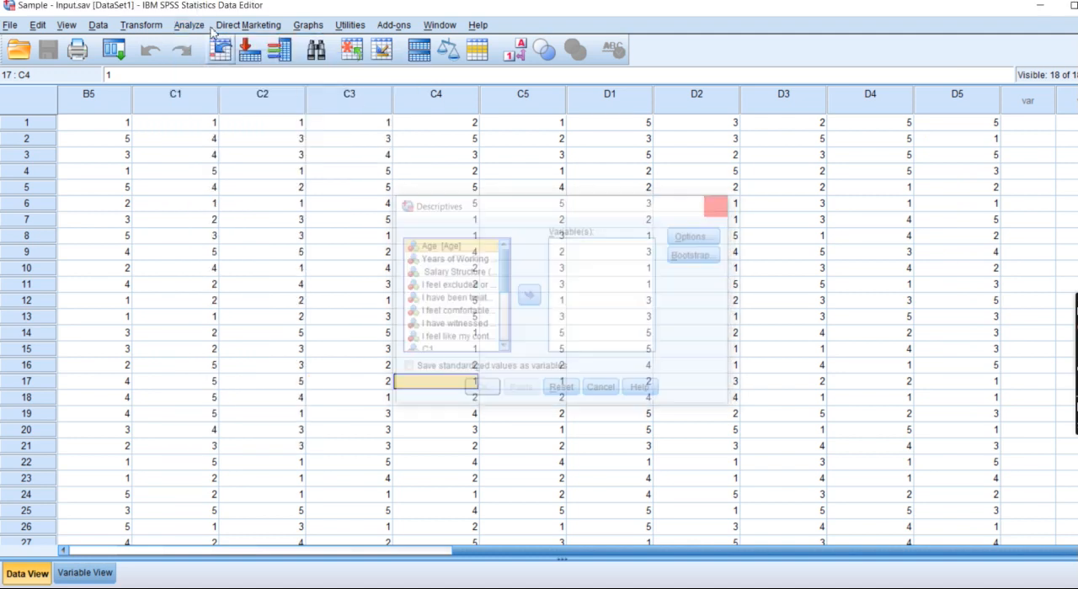
# Start an Explore analysis and add variables C1 through D5 to the dependent list.
pyautogui.click(203, 26)
pyautogui.moveTo(211, 60)
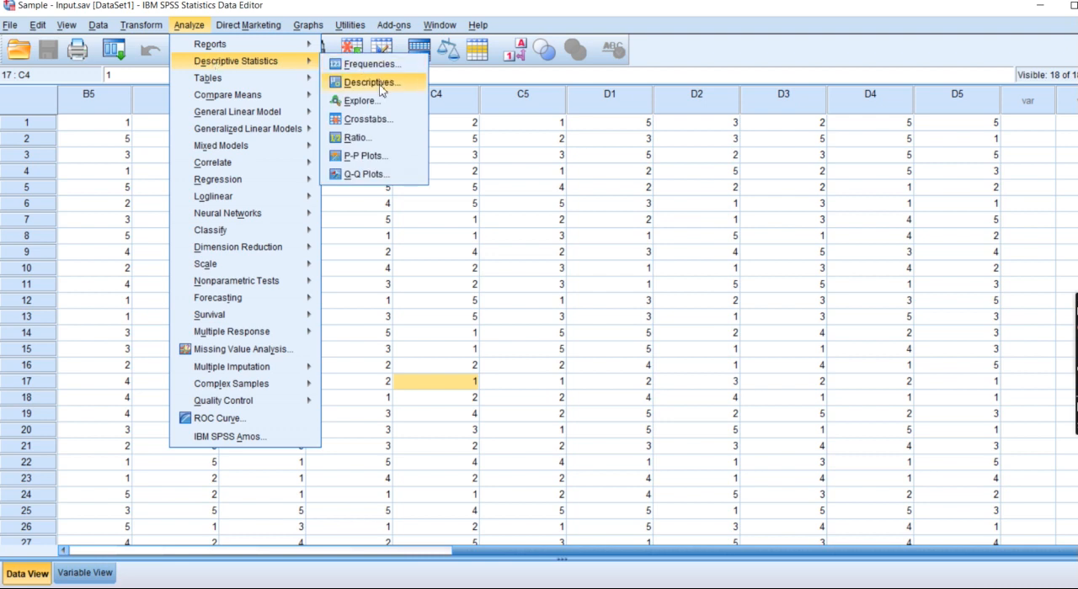
pyautogui.click(360, 101)
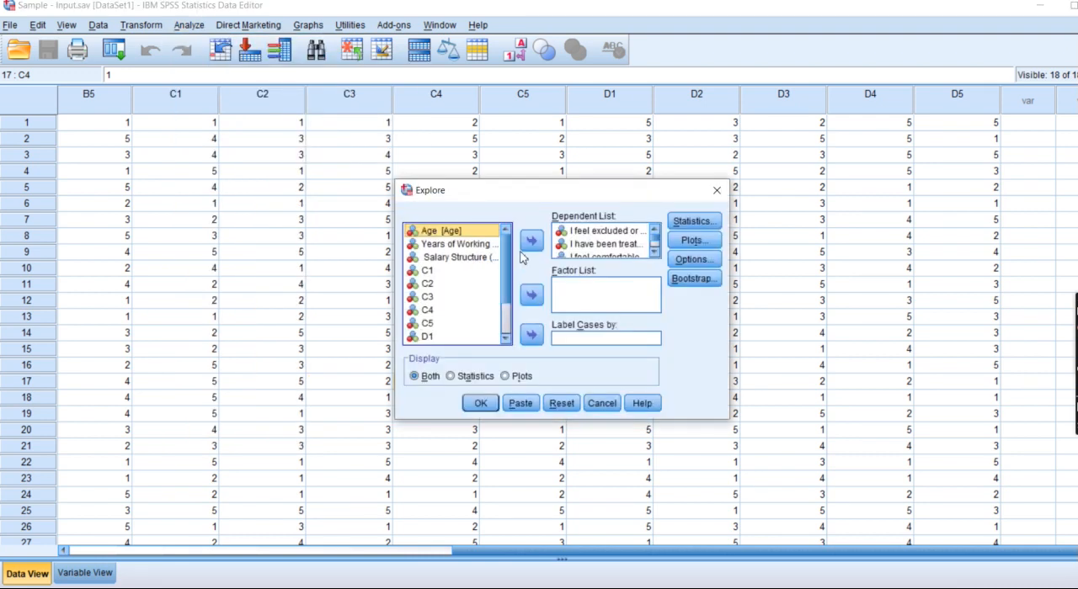
pyautogui.scroll(-1, 658, 244)
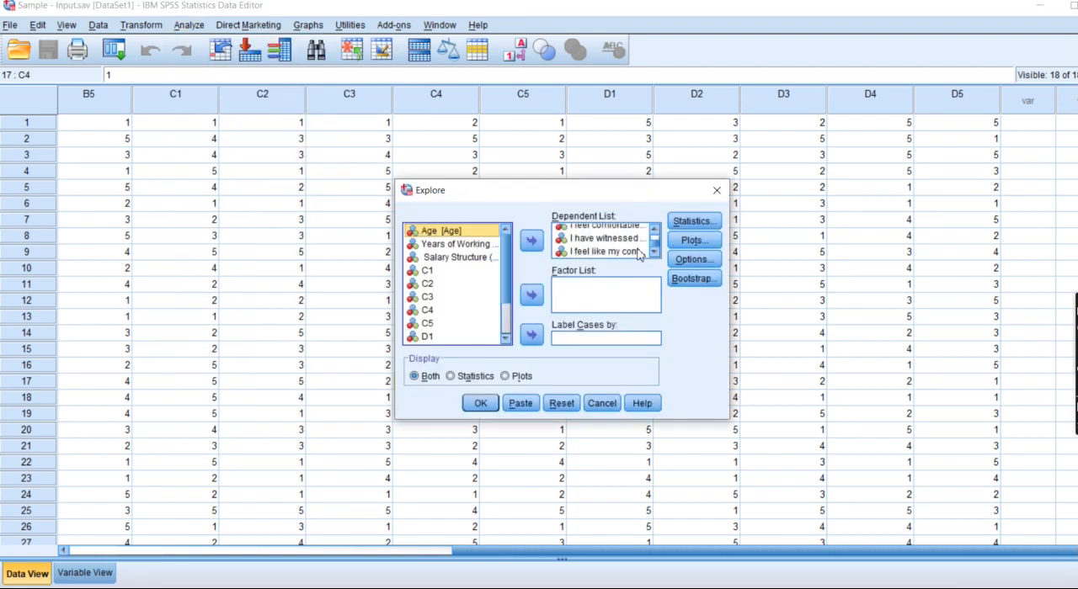
pyautogui.click(421, 274)
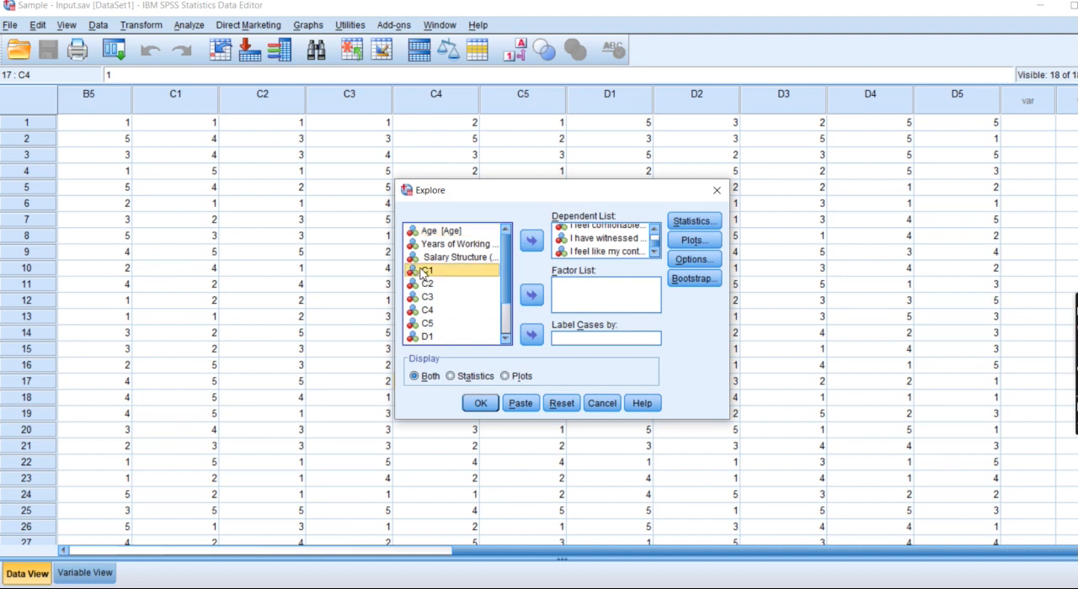
pyautogui.scroll(-2, 501, 303)
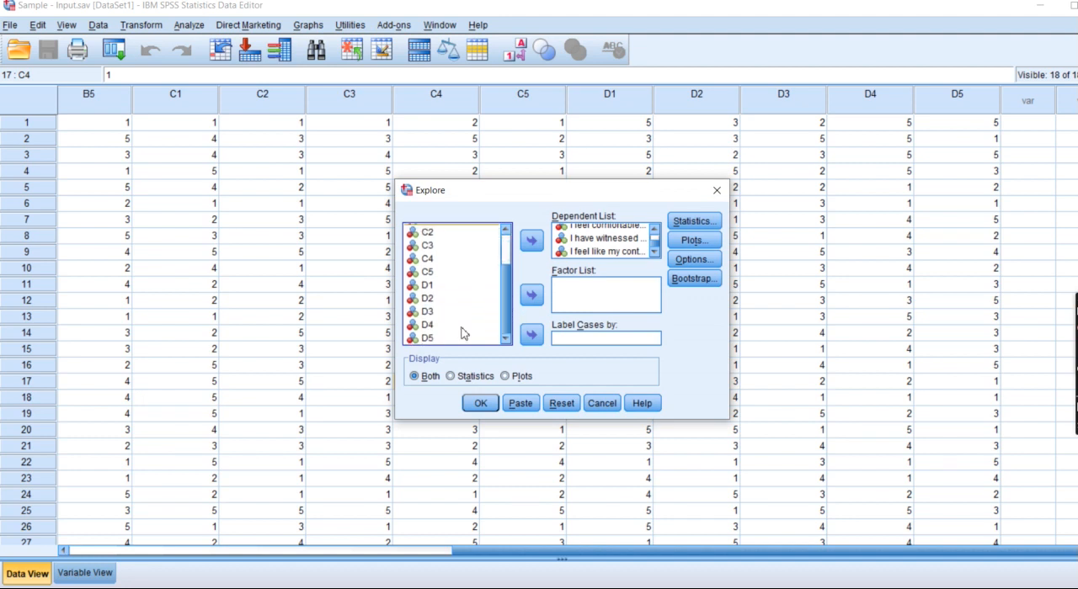
pyautogui.keyDown('shift'); pyautogui.click(421, 339); pyautogui.keyUp('shift')
pyautogui.click(532, 241)
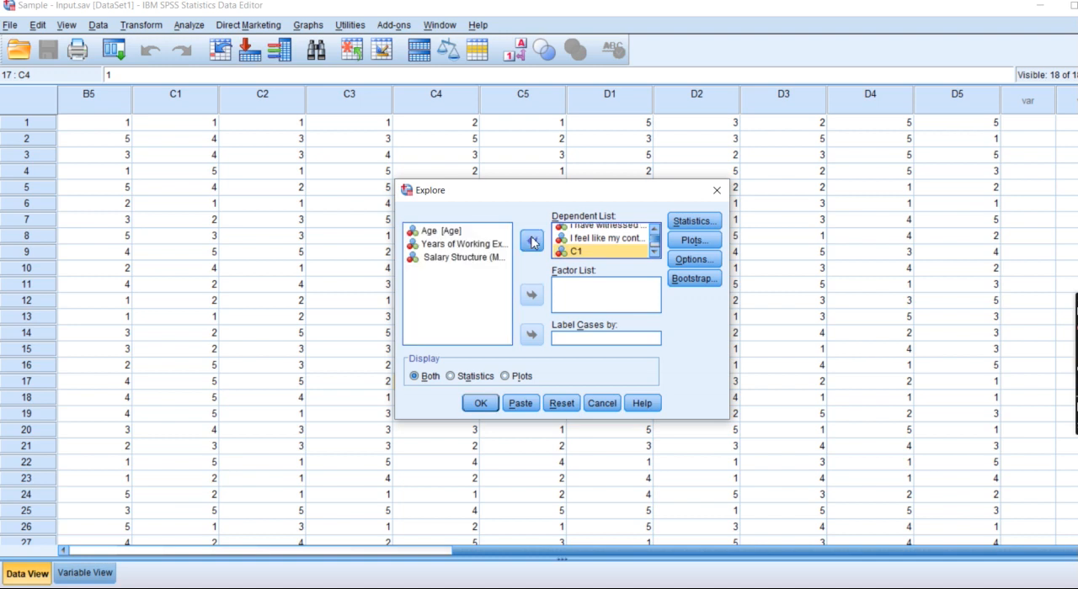
# Review the Explore statistics and set boxplots to factor levels together, keeping the histogram and normality plots with tests.
pyautogui.click(694, 220)
pyautogui.click(512, 358)
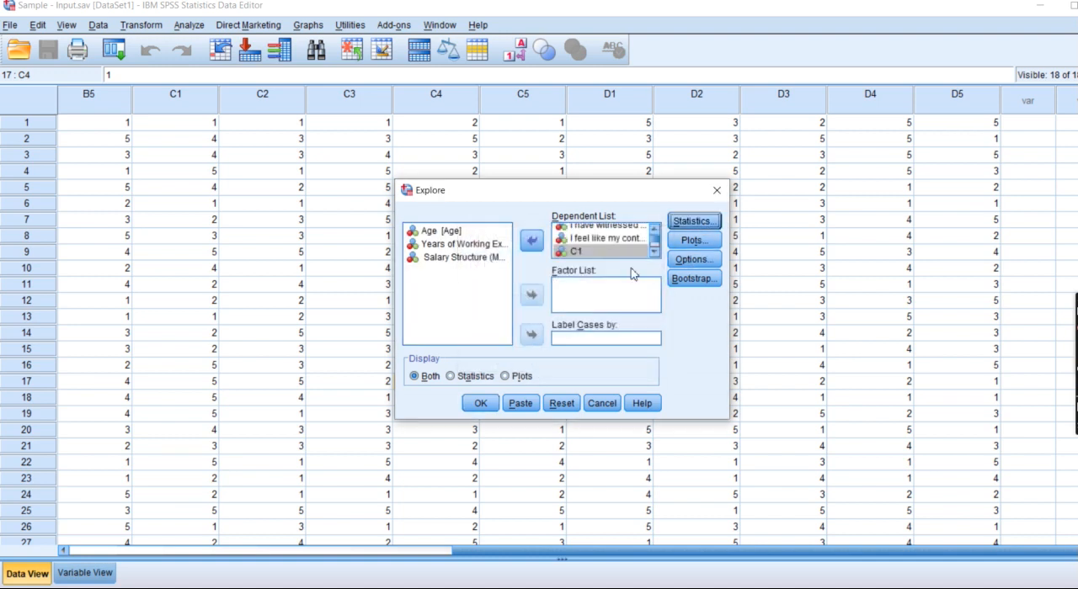
pyautogui.click(694, 240)
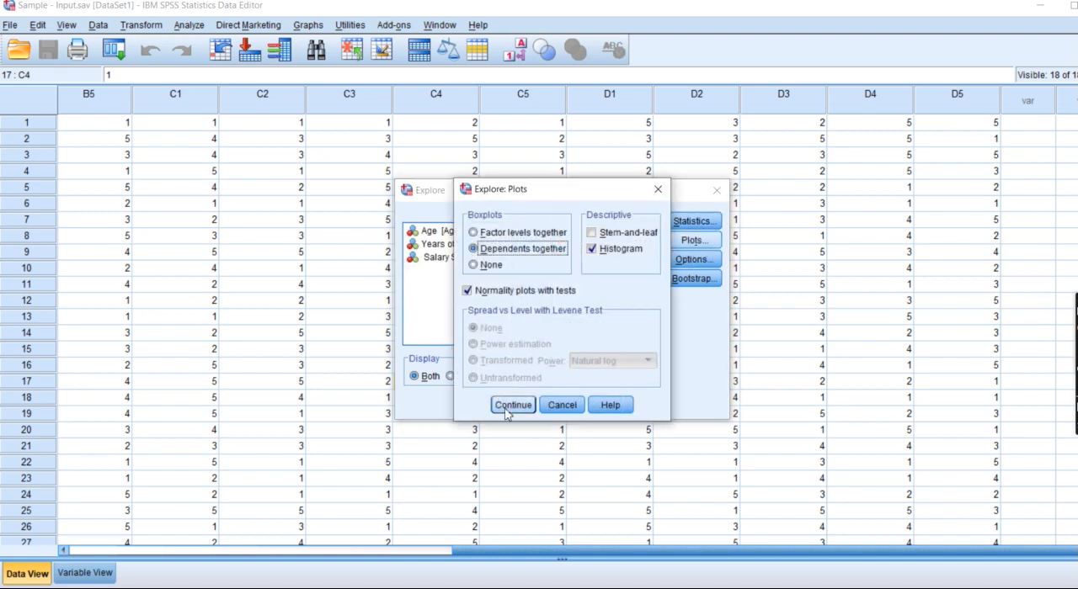
pyautogui.click(506, 233)
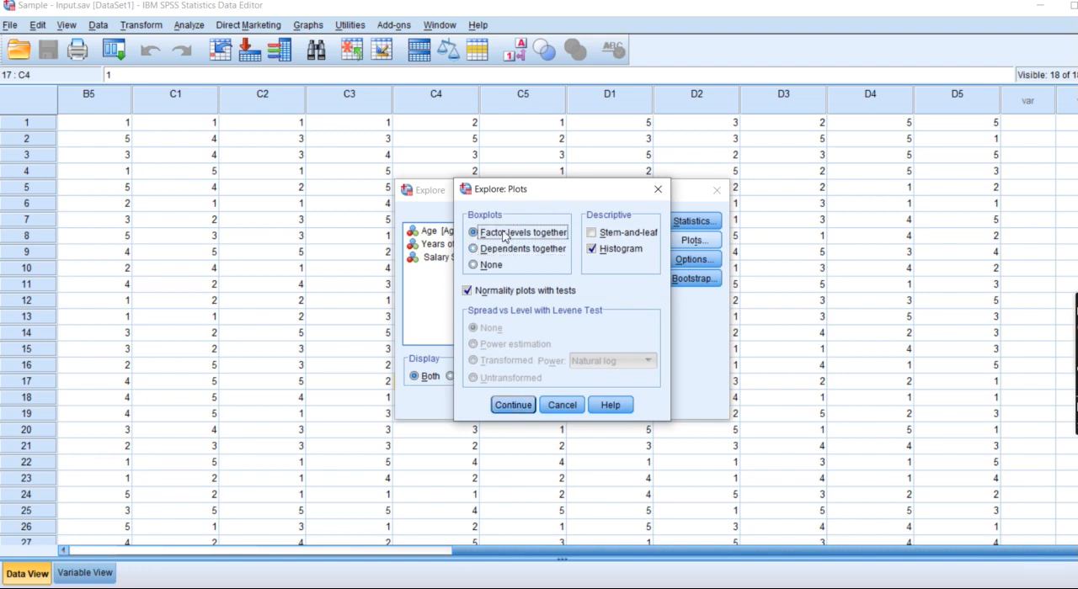
pyautogui.click(513, 405)
# Check the Explore options and plot settings, and run the analysis on the listed dependent variables.
pyautogui.click(702, 259)
pyautogui.click(526, 345)
pyautogui.click(692, 242)
pyautogui.click(509, 404)
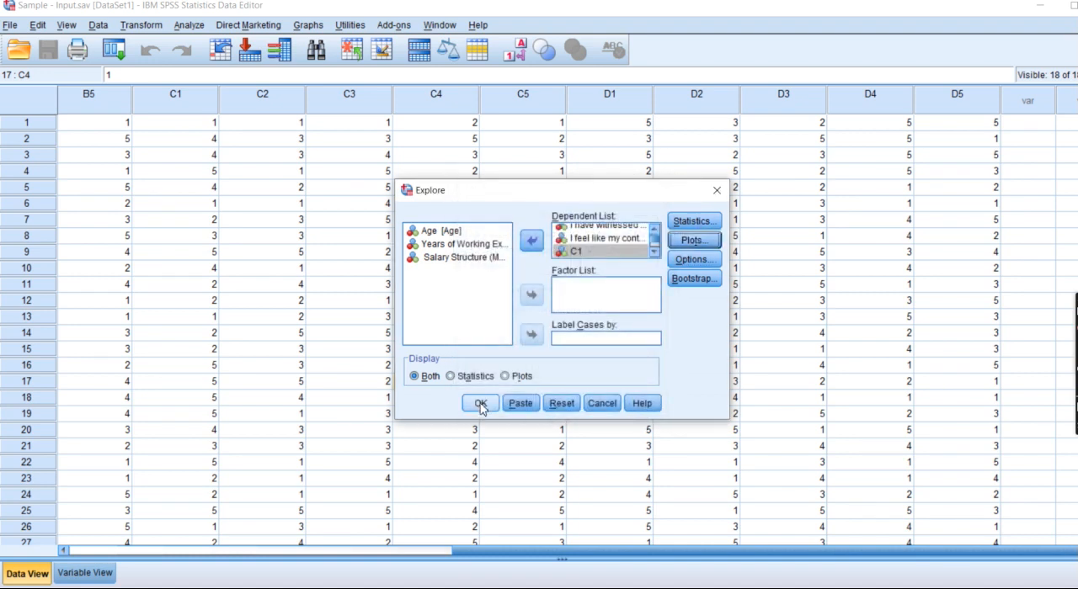
pyautogui.click(479, 404)
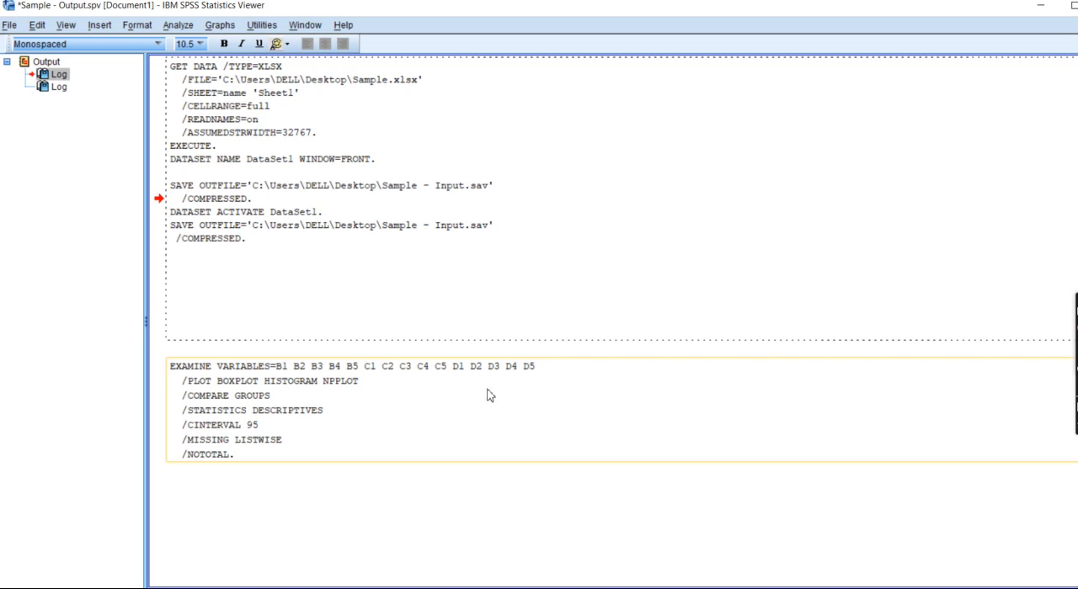
pyautogui.click(487, 440)
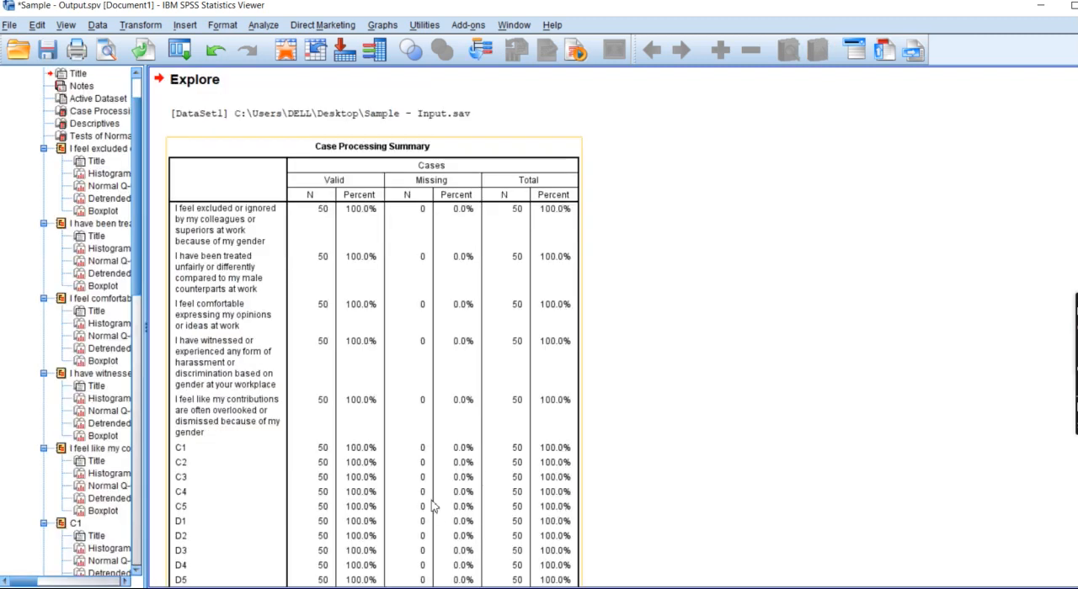
# Examine the Tests of Normality table in the output, comparing the Kolmogorov-Smirnov and Shapiro-Wilk significance values of every variable.
pyautogui.click(96, 138)
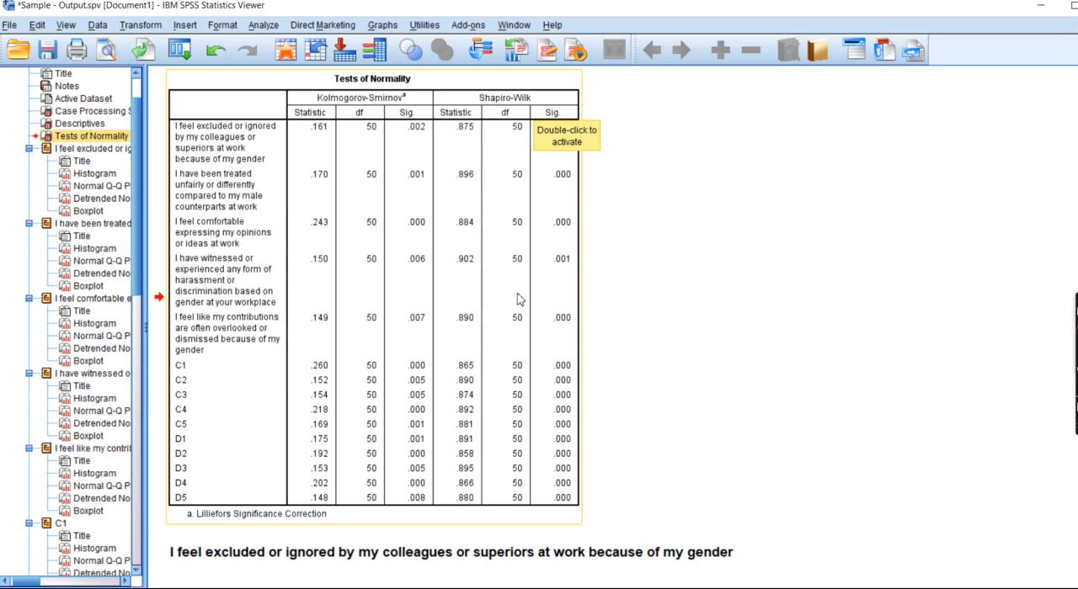
pyautogui.scroll(2, 520, 240)
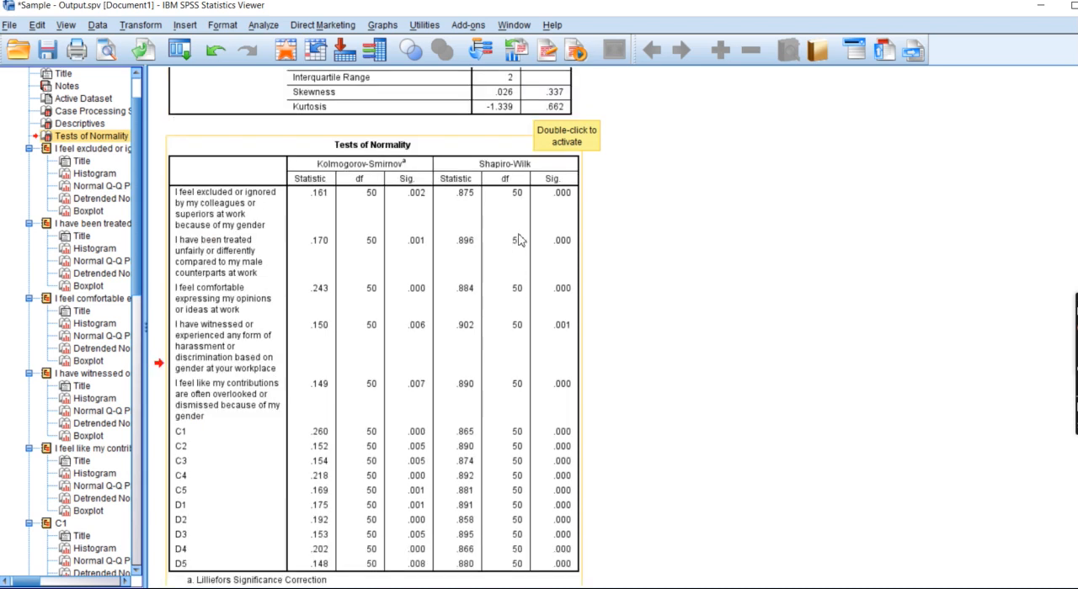
pyautogui.scroll(-4, 520, 240)
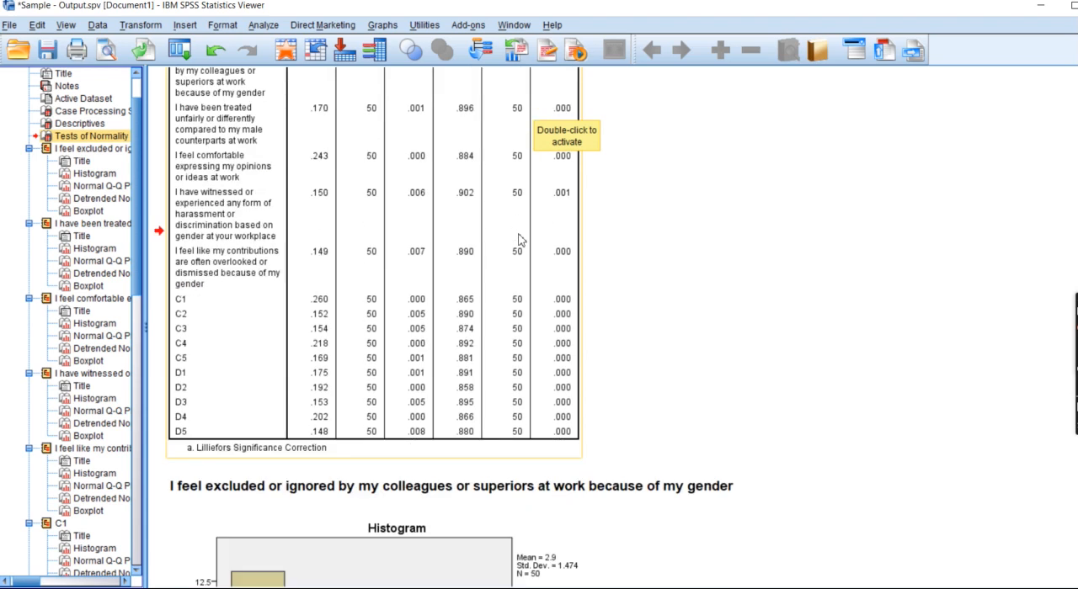
pyautogui.scroll(2, 520, 240)
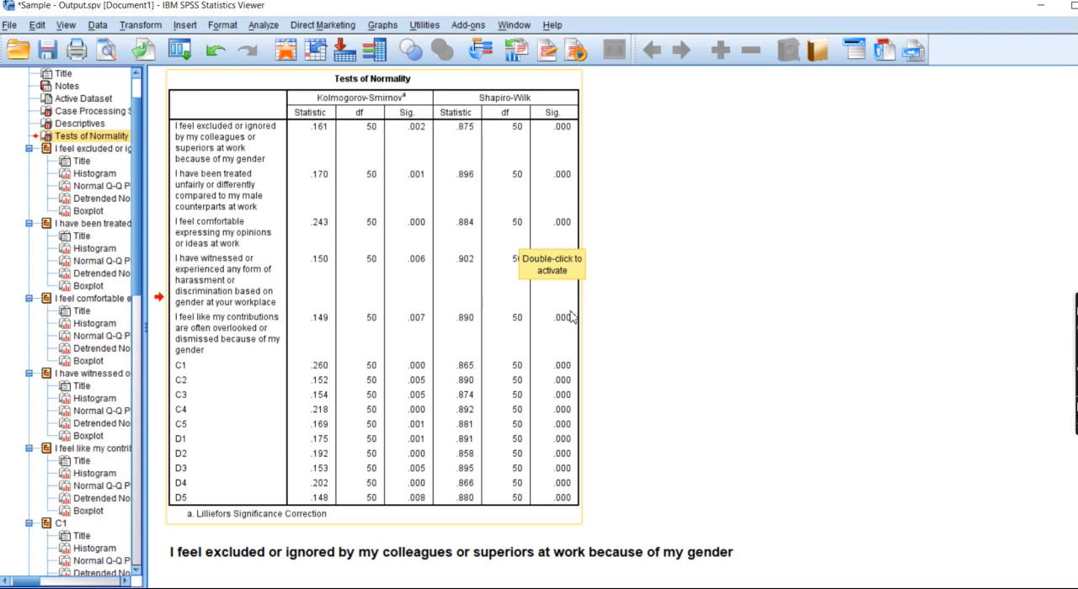
pyautogui.scroll(-3, 570, 316)
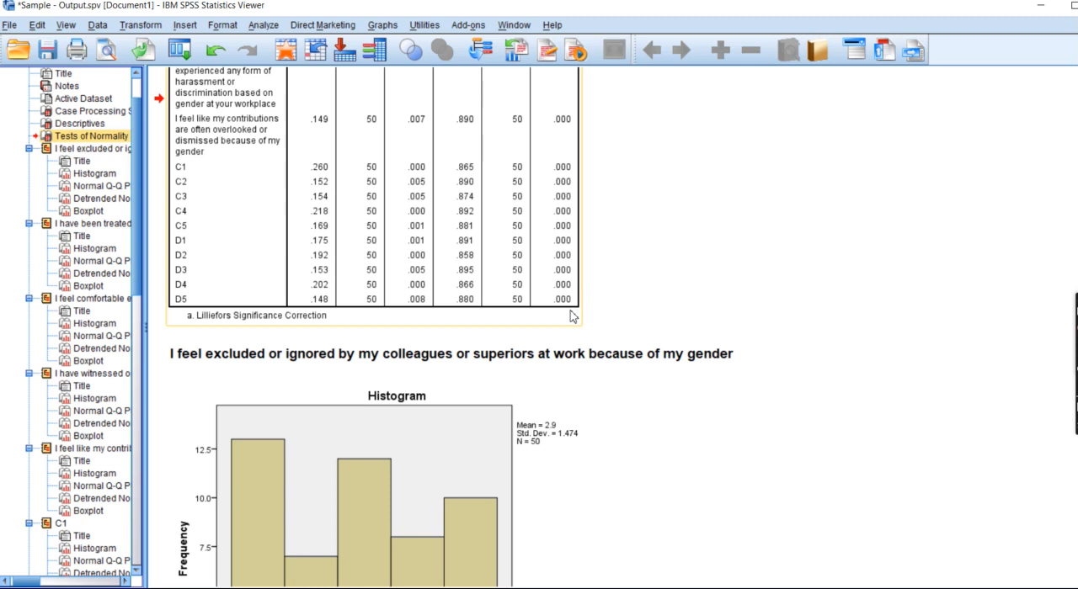
pyautogui.scroll(3, 570, 317)
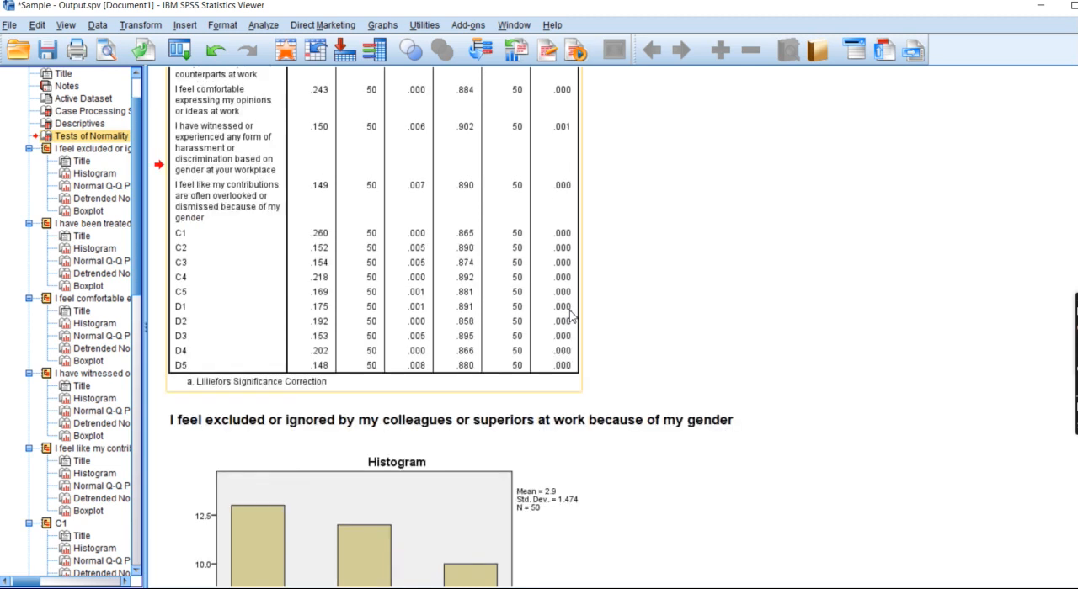